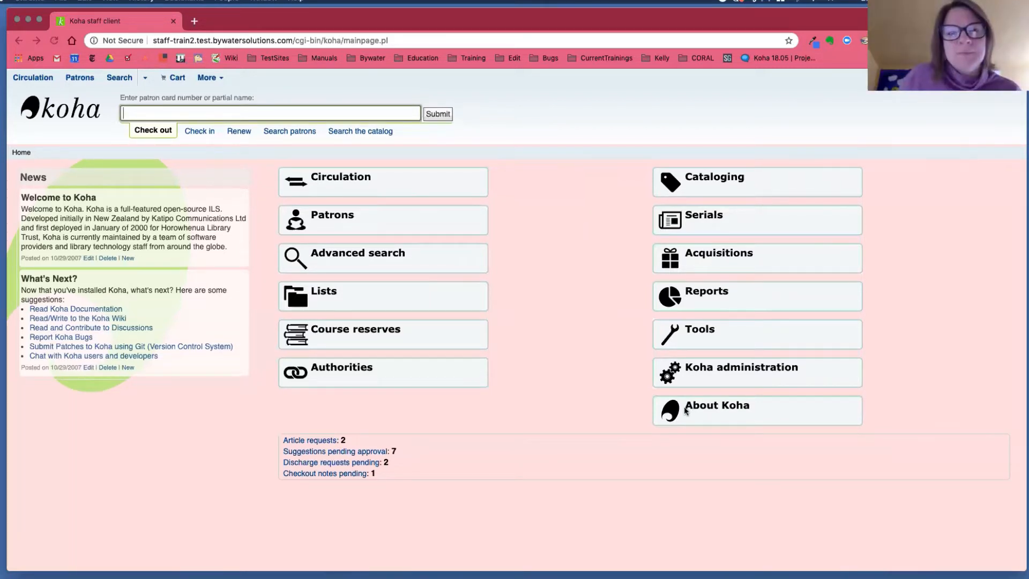
Search the global system preferences in Koha administration for "additionalfields".
click(697, 378)
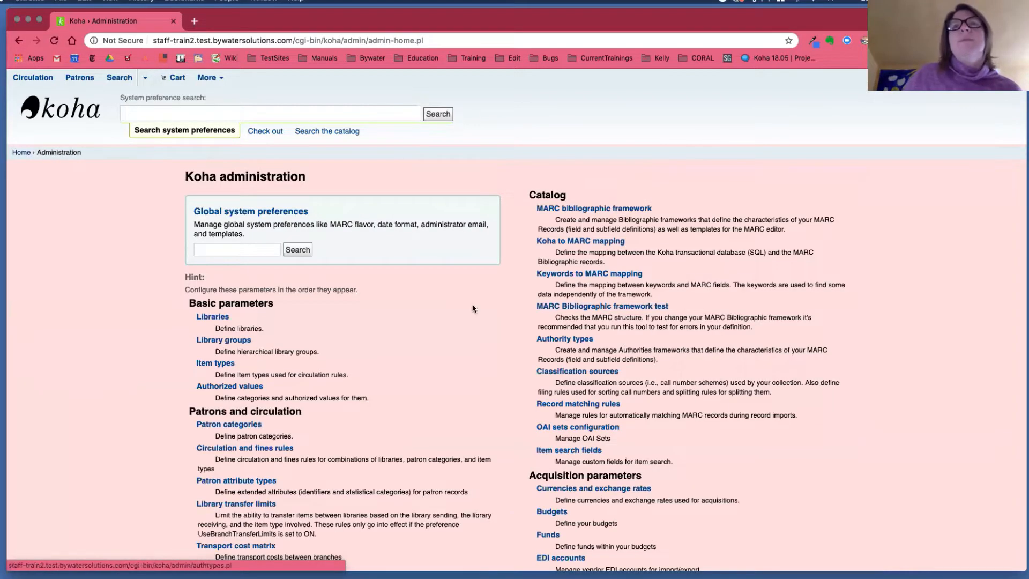
click(252, 250)
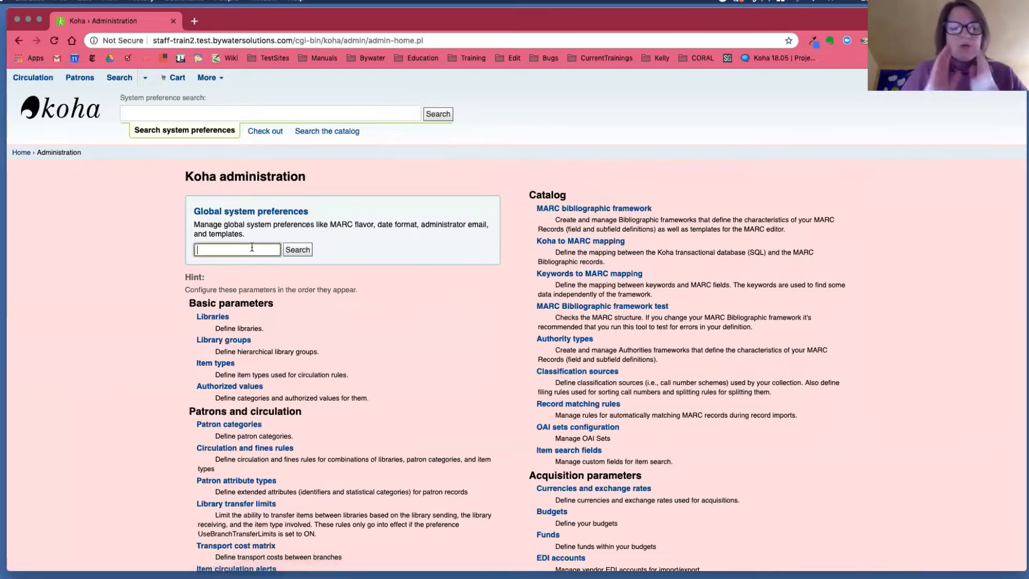
text(additional)
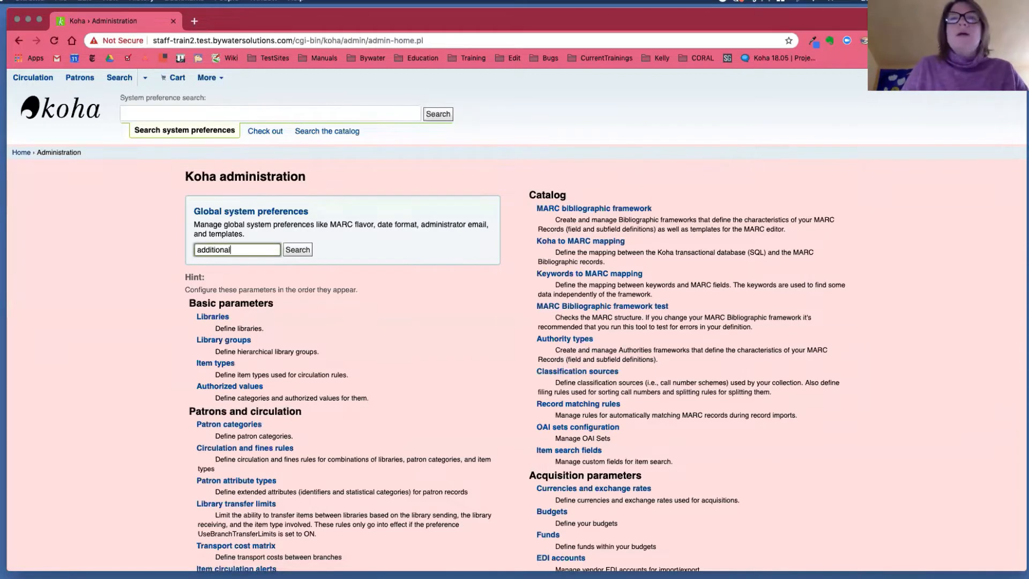
text(fields)
key(Return)
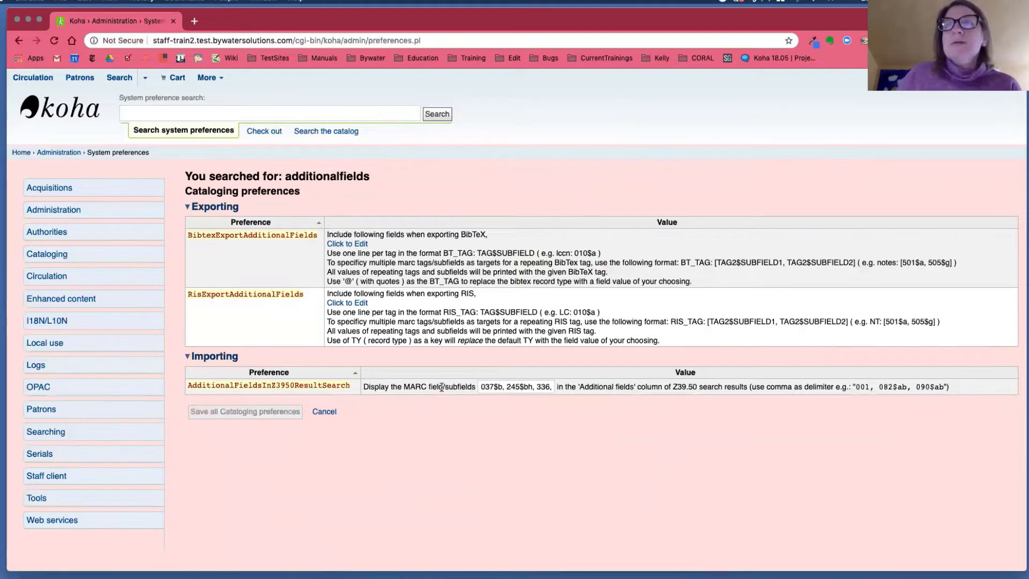
Examine the full list of MARC fields in the AdditionalFieldsInZ3950ResultSearch preference and its comma-delimited example.
click(552, 387)
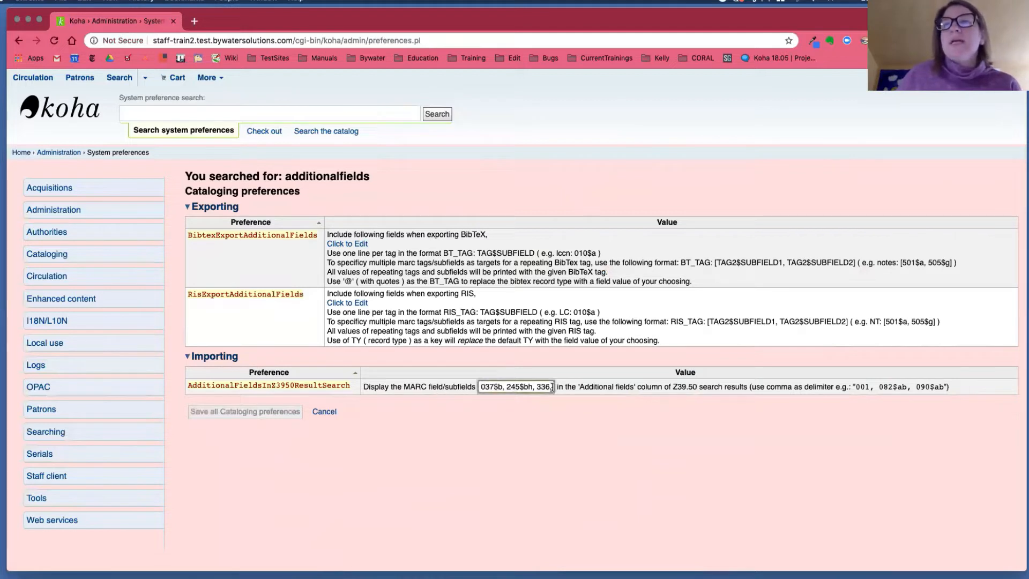
text(337)
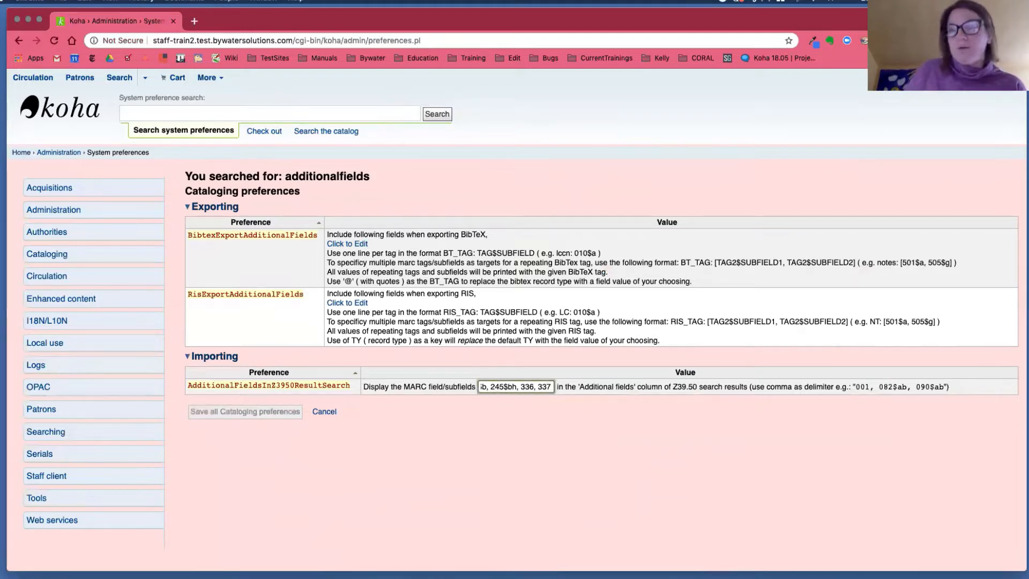
key(Left)
key(Left)
key(Left)
key(Left)
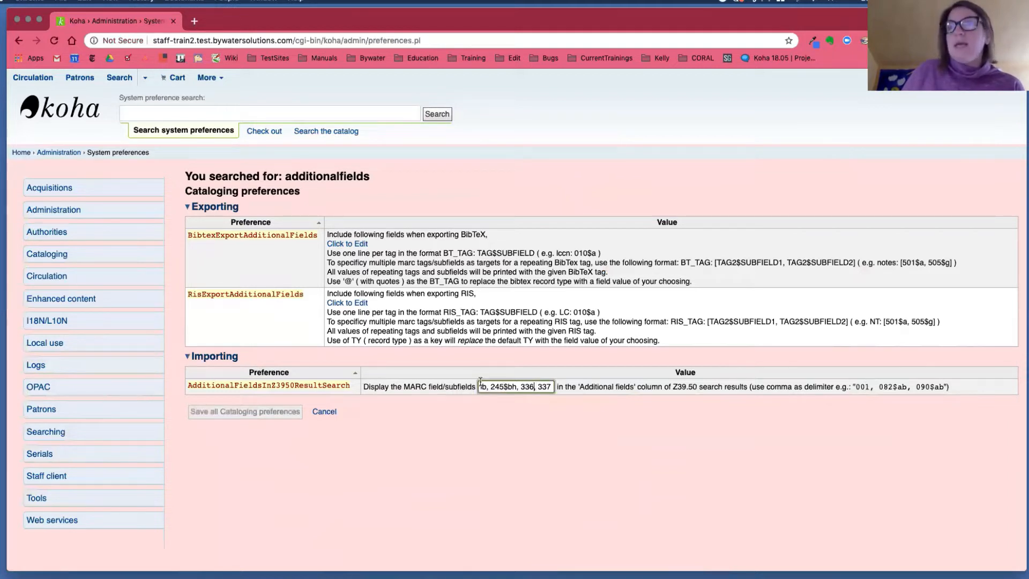
key(Left)
key(Left)
key(Left)
key(Left)
key(Left)
key(Left)
key(Left)
key(Left)
key(Left)
key(Left)
key(Left)
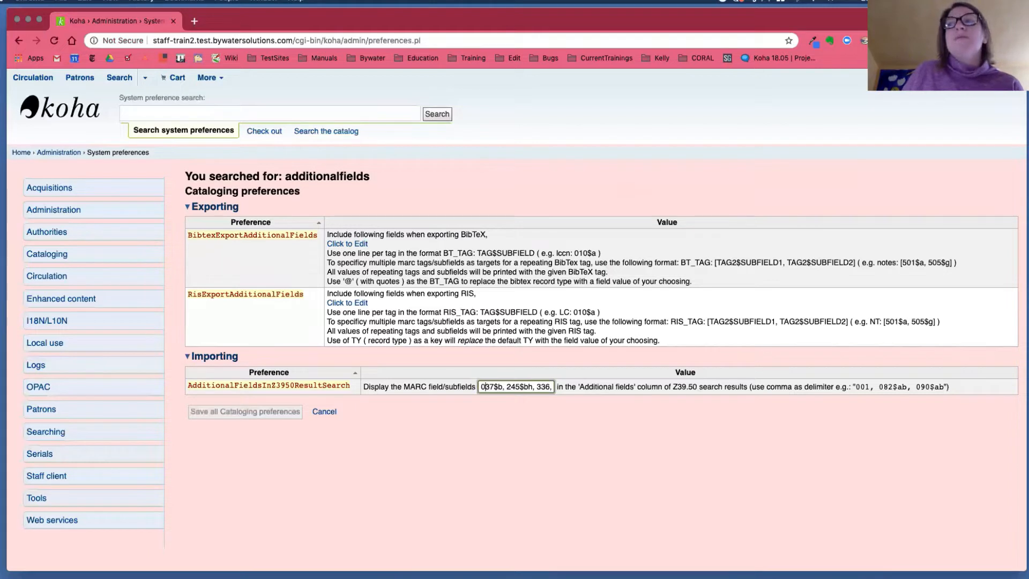
key(Right)
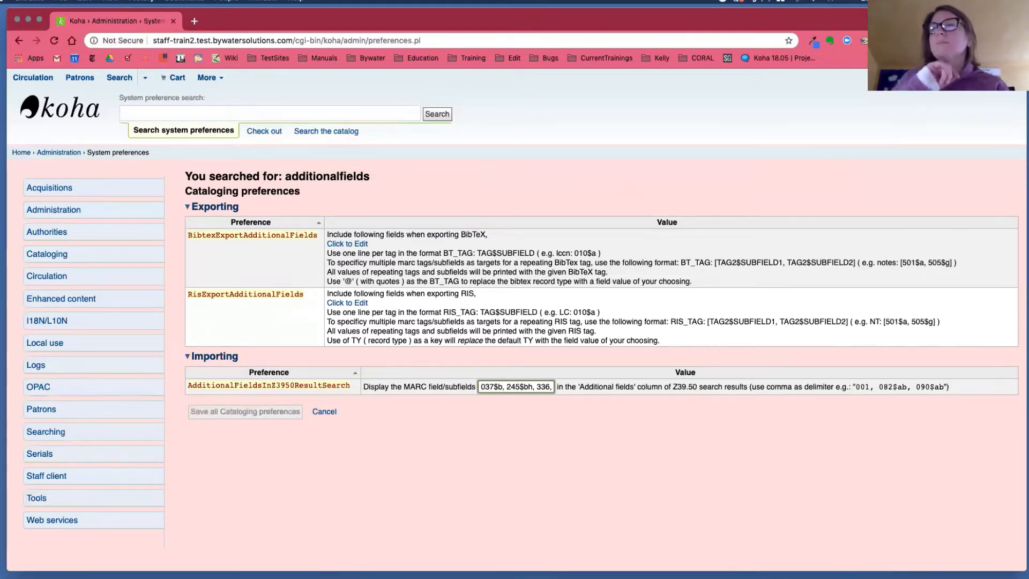
scroll(533, 390, right, 1)
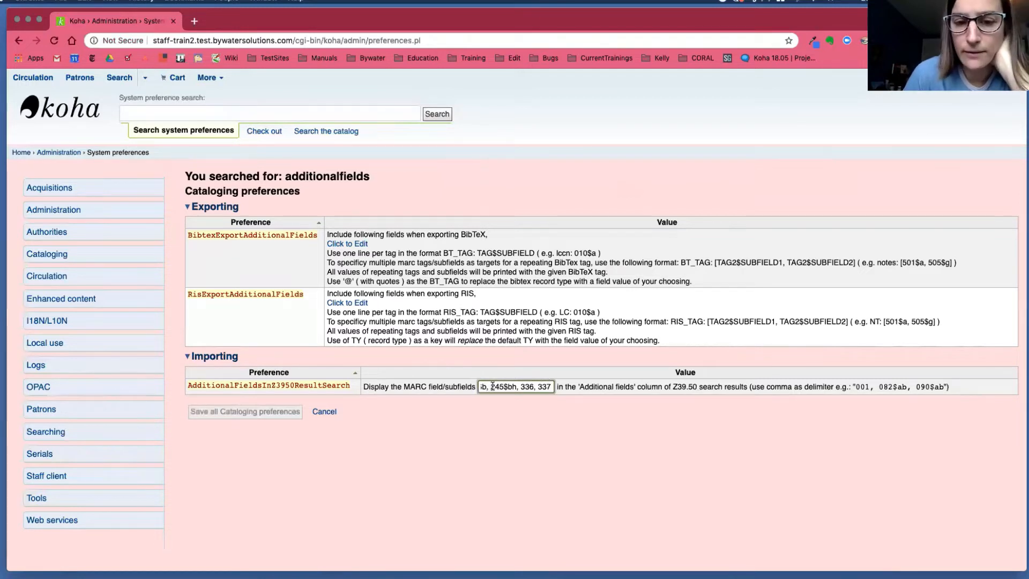
drag(492, 387, 517, 386)
click(531, 428)
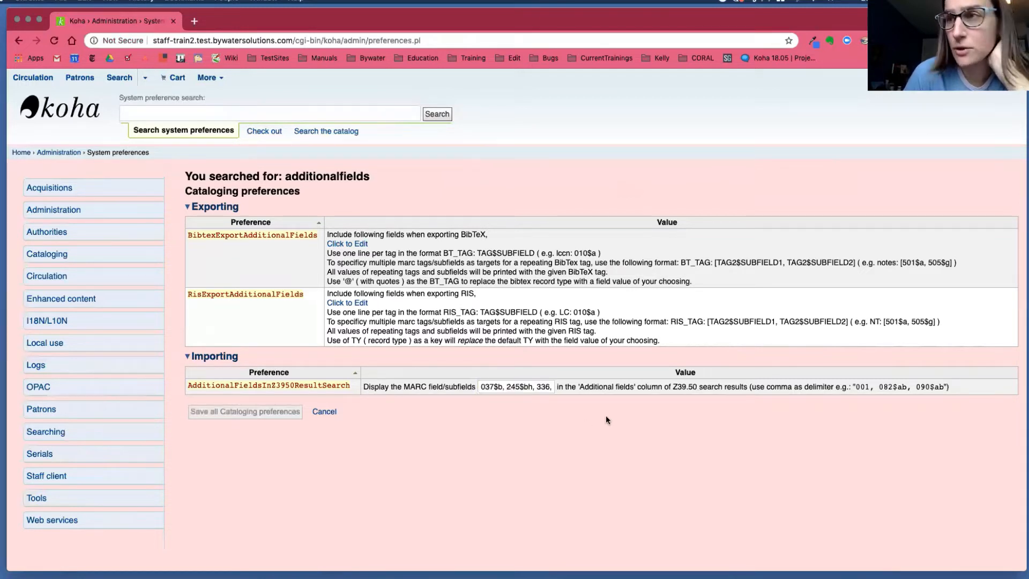
text(337)
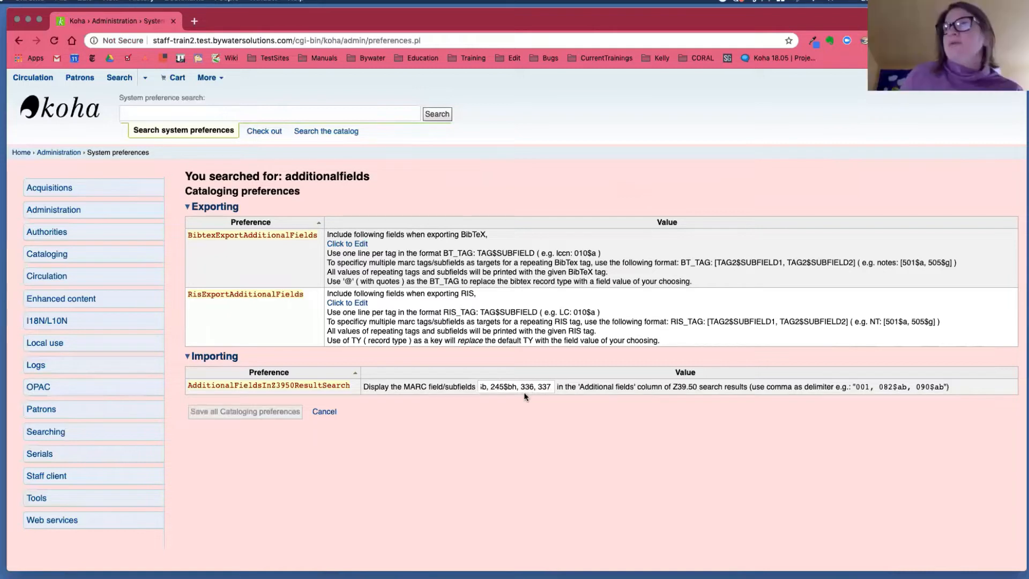
drag(877, 386, 972, 390)
click(971, 390)
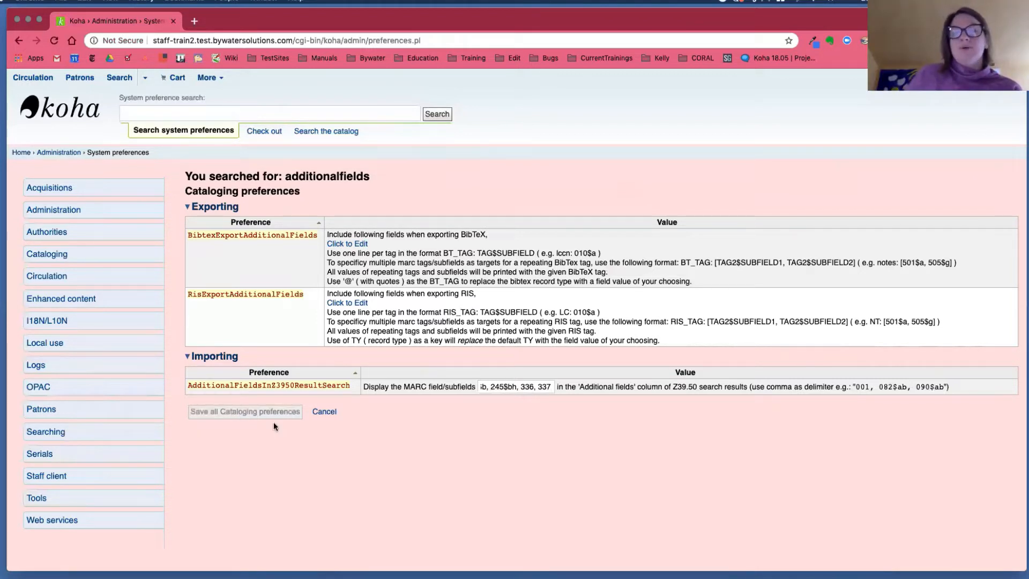
Return to the home page, open a new Z39.50/SRU record search from Cataloging, and enlarge its window.
click(73, 107)
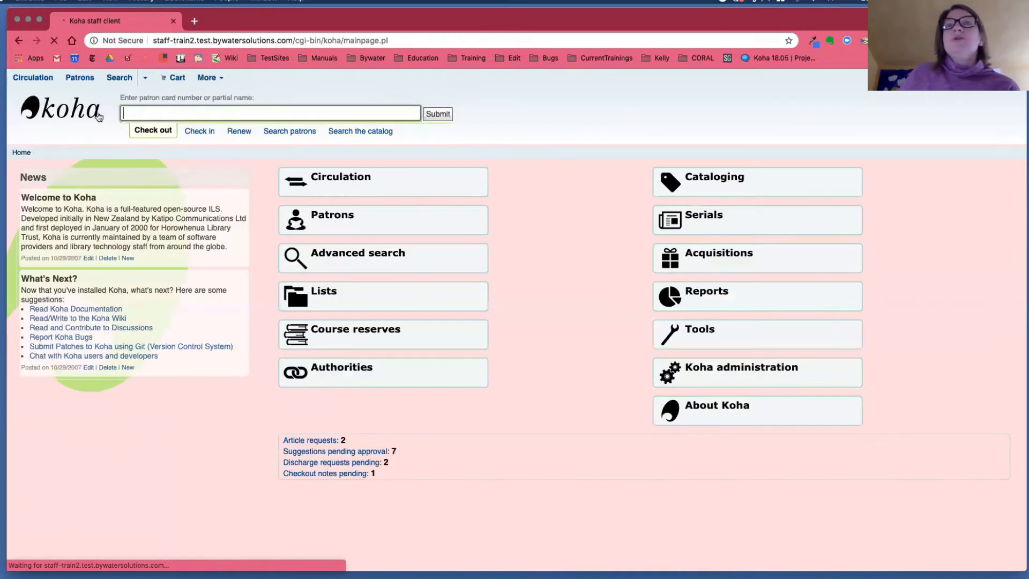
click(685, 185)
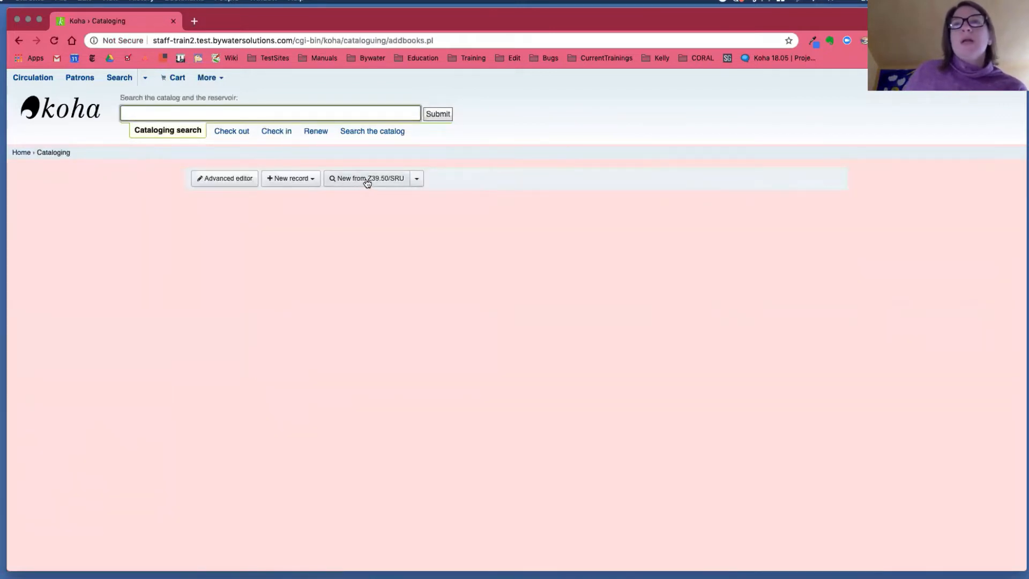
click(367, 181)
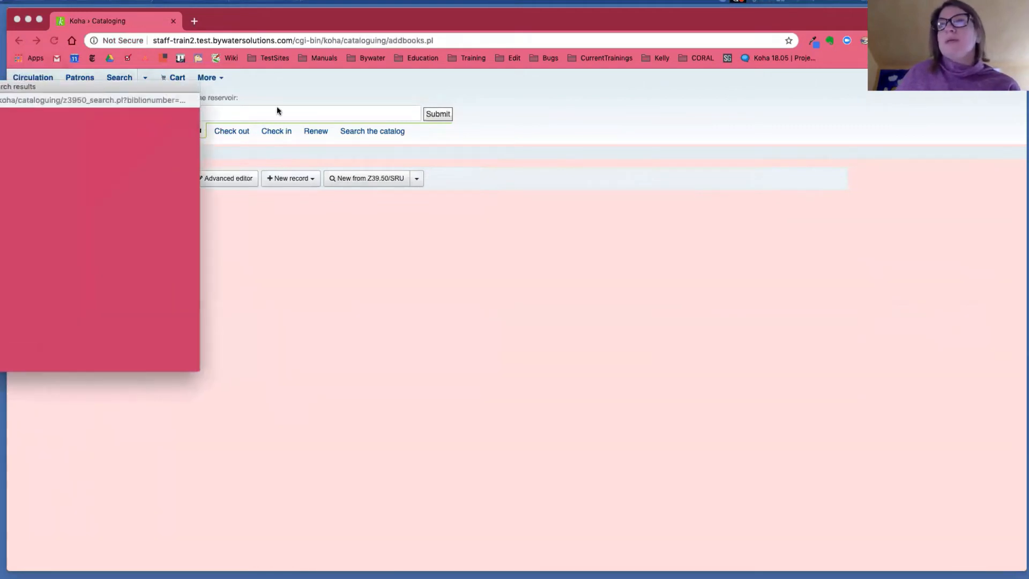
drag(746, 377, 902, 422)
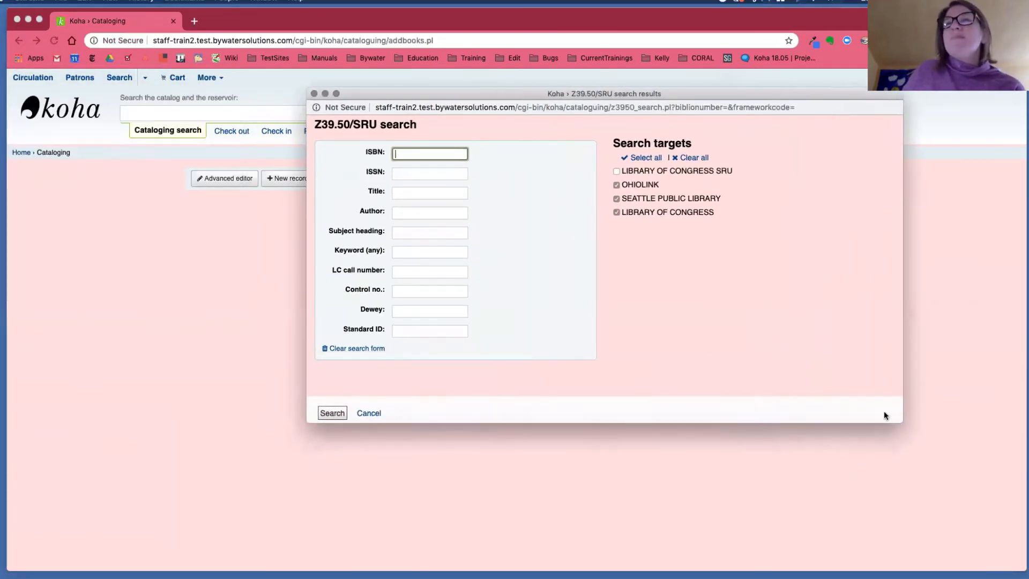
Run the Z39.50/SRU search for the title "lost children archive" with the preselected search targets.
click(405, 194)
text(lost ch)
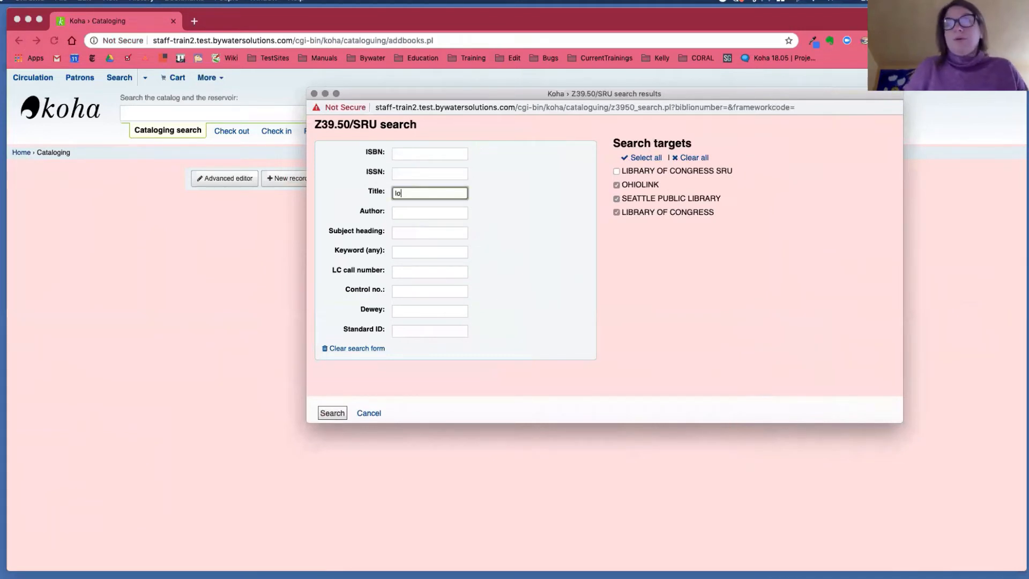
mouse_move(467, 565)
text(ildre)
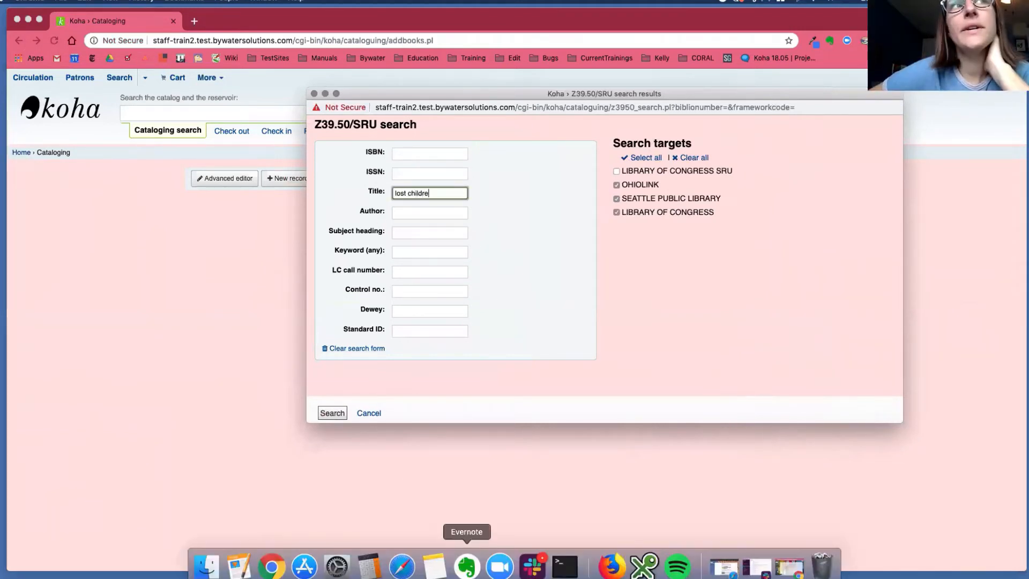
text(n archice)
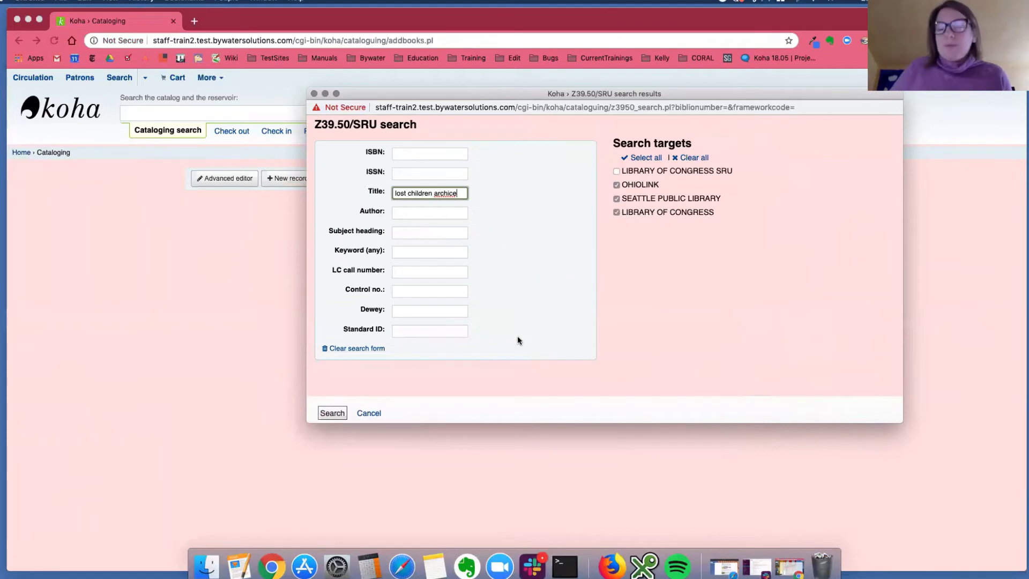
key(BackSpace)
key(BackSpace)
text(ve)
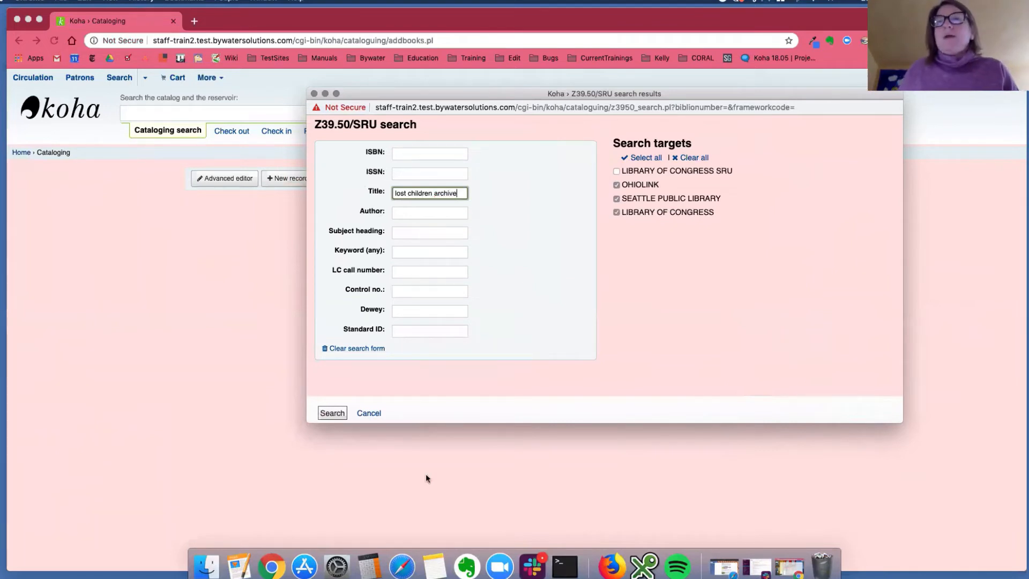
click(332, 412)
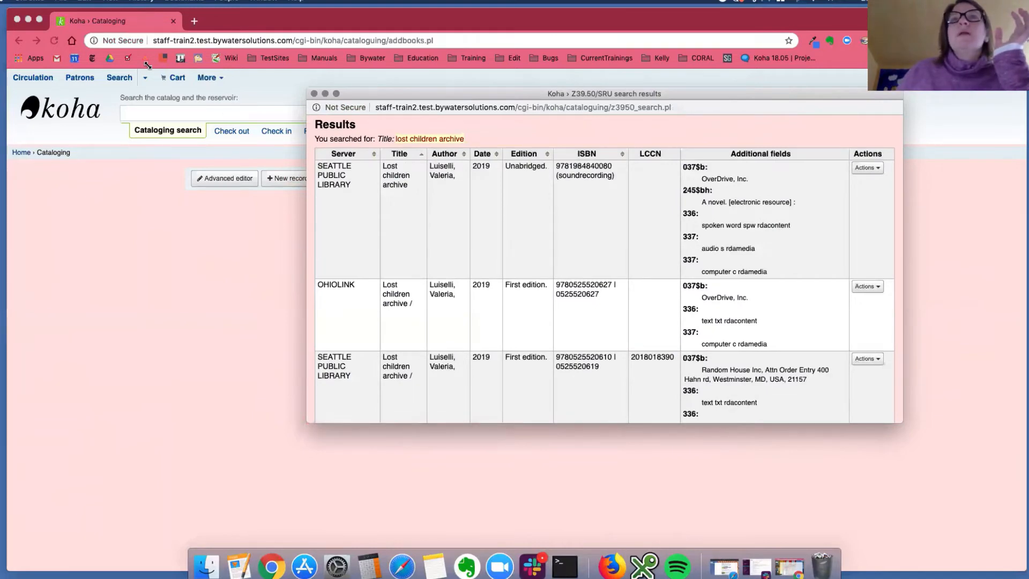
Enlarge the results window, examine the Additional fields column for each record returned, and close the window.
drag(308, 89, 24, 24)
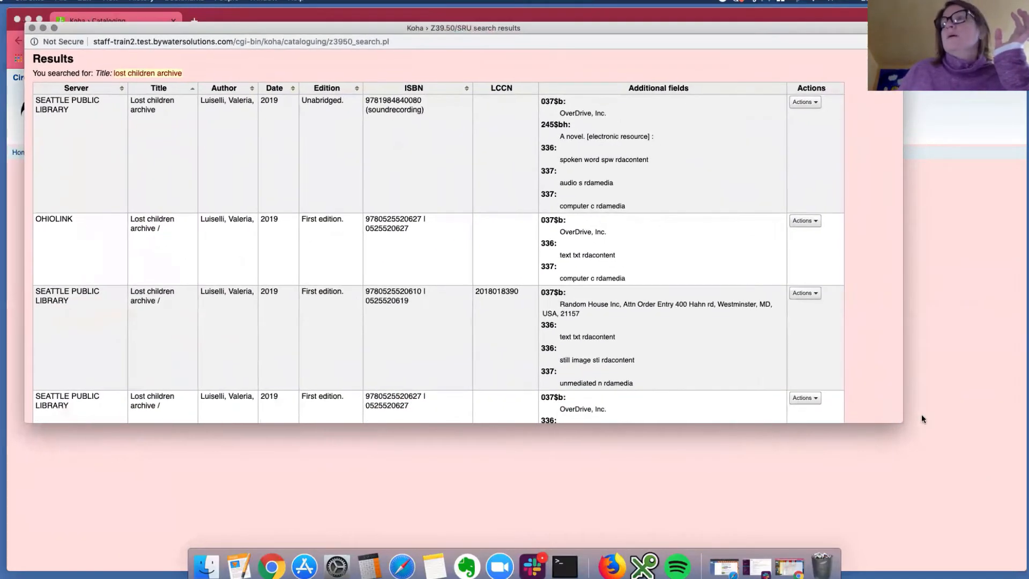
drag(905, 423, 1002, 517)
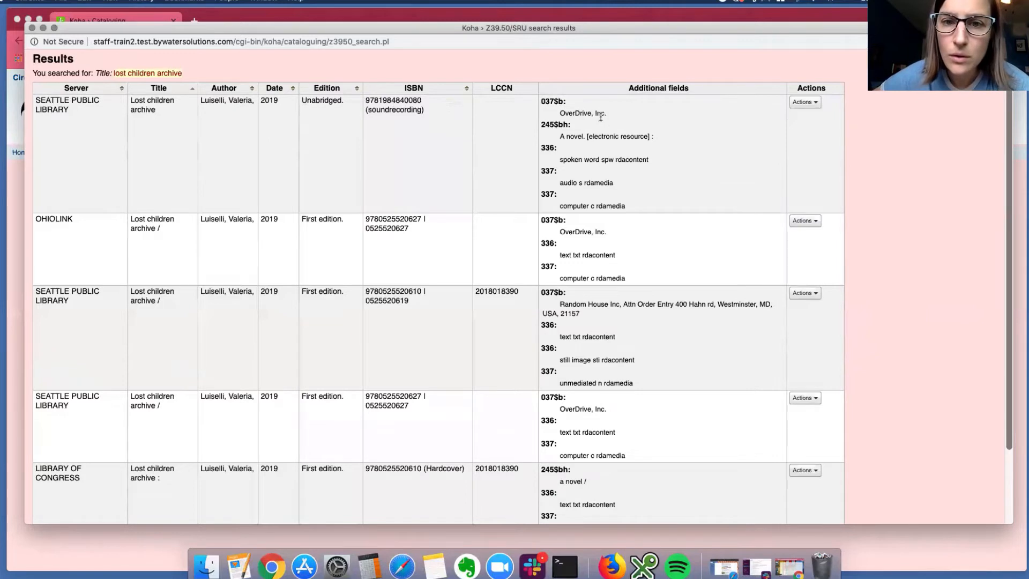
drag(588, 136, 657, 138)
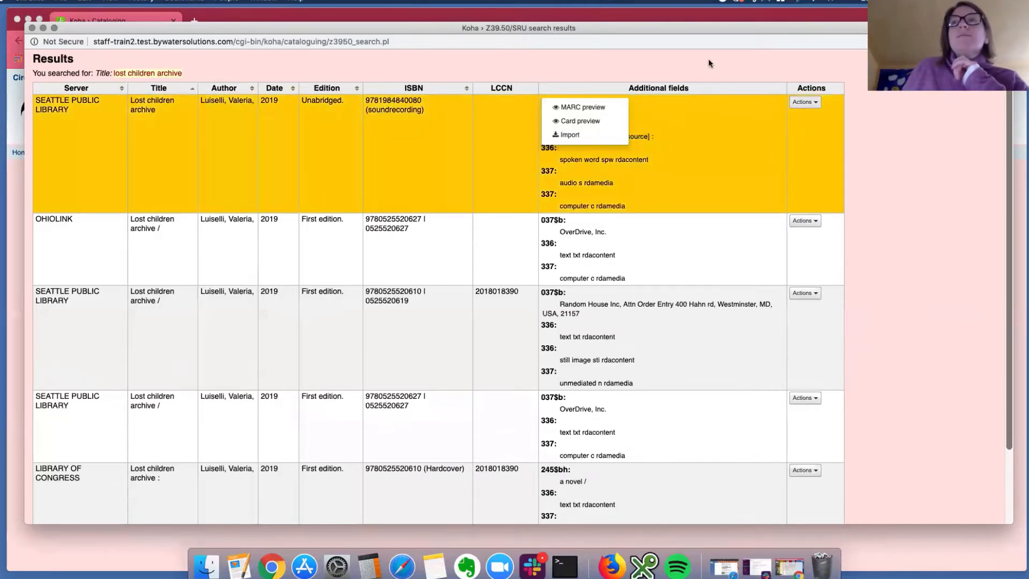
click(591, 145)
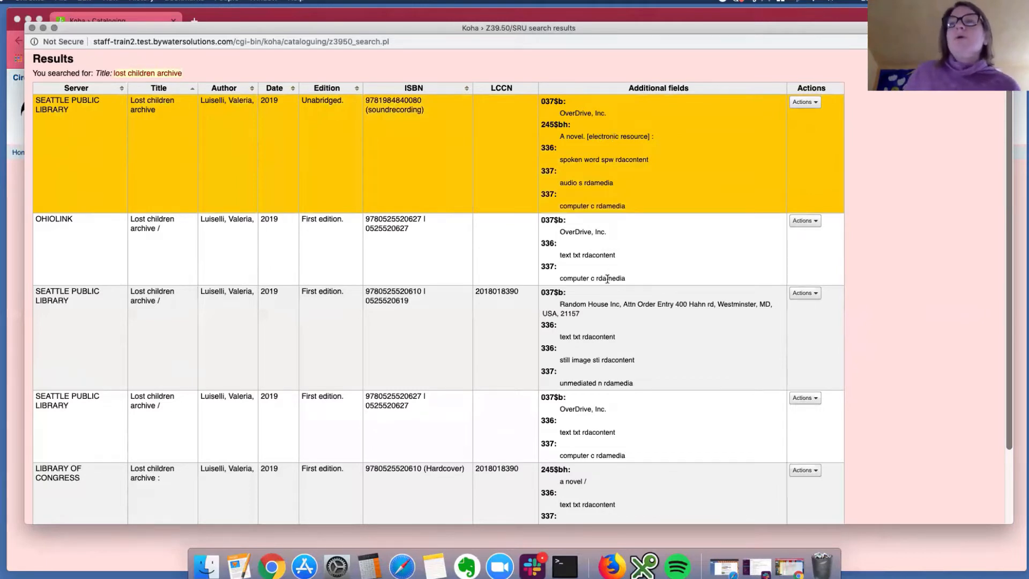
scroll(603, 285, down, 2)
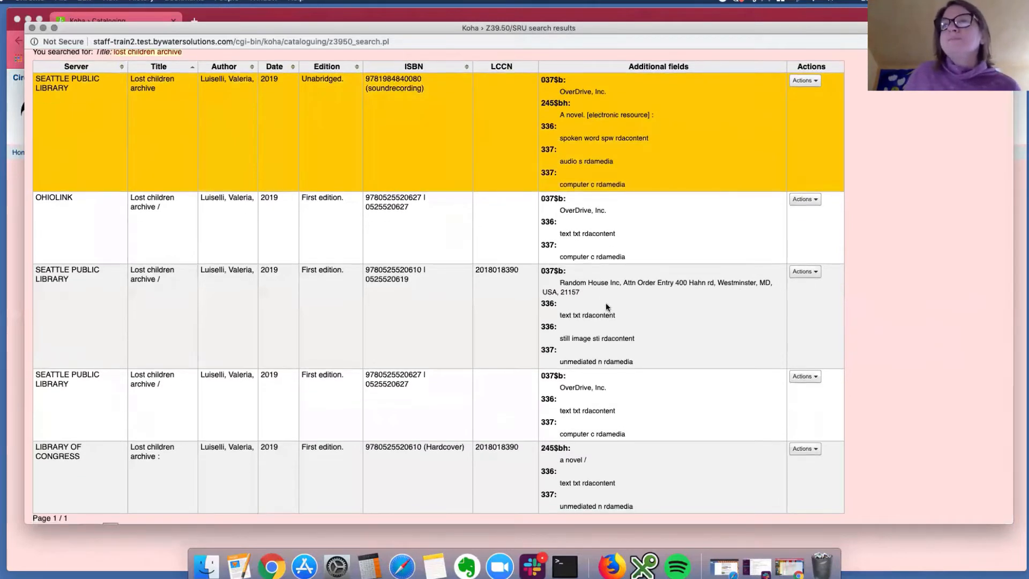
scroll(602, 286, down, 1)
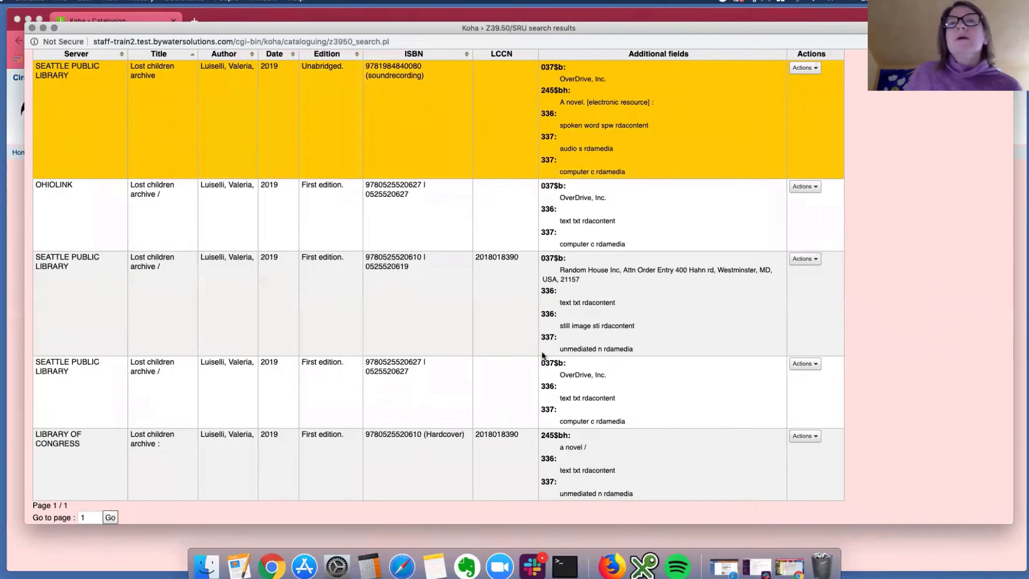
scroll(542, 351, down, 3)
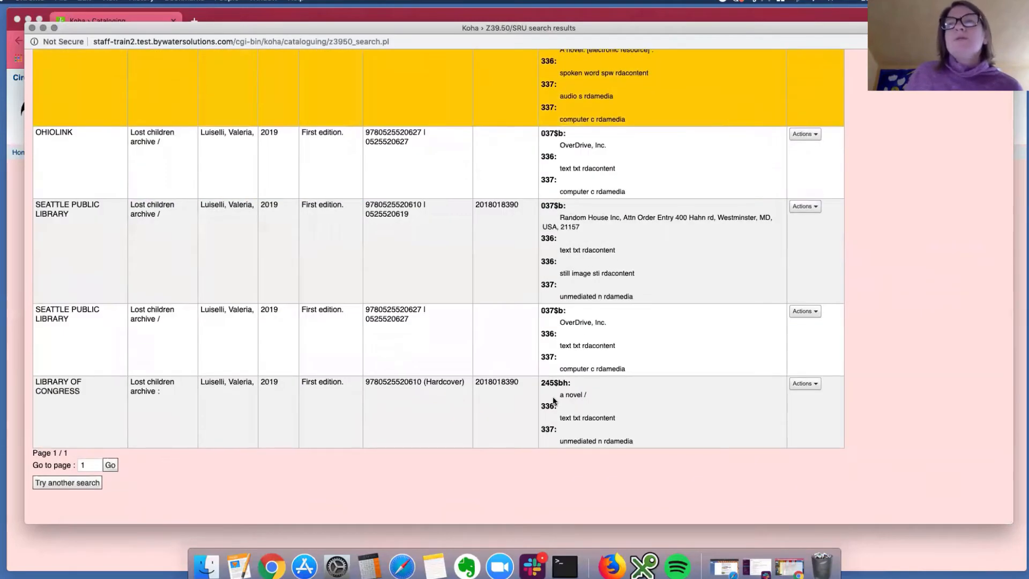
scroll(363, 388, up, 5)
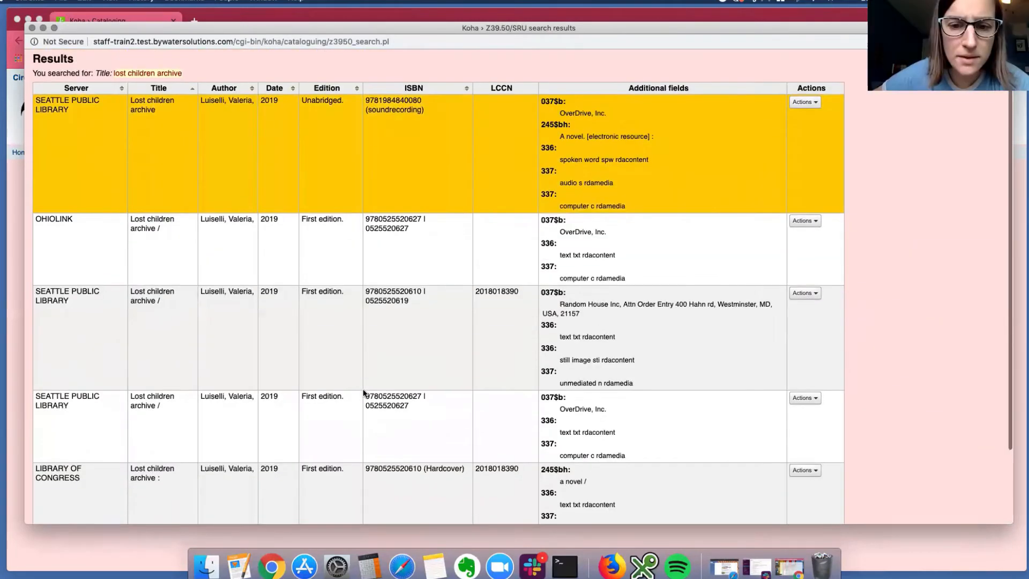
scroll(107, 428, down, 3)
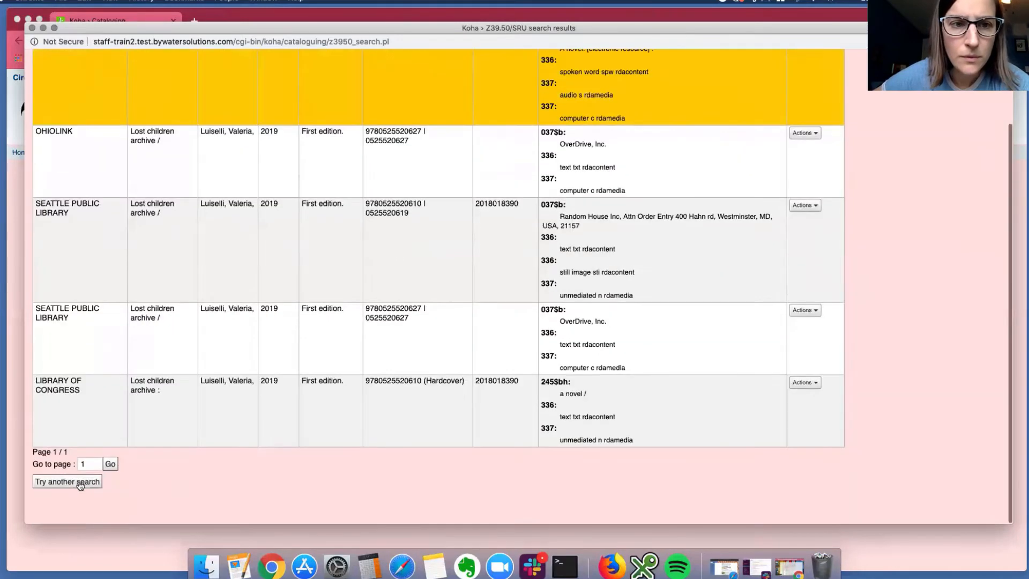
click(32, 28)
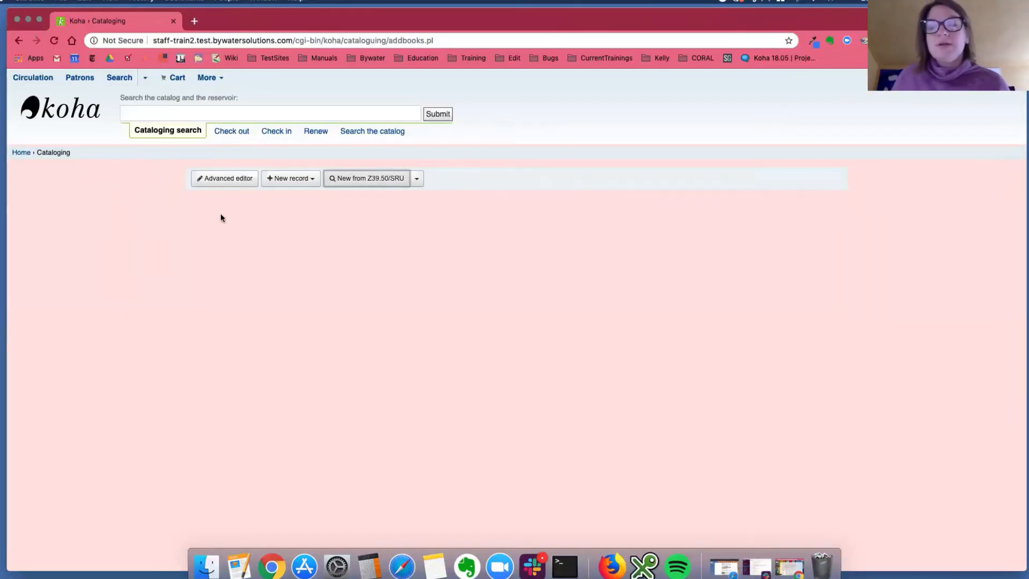
In Acquisitions, list all vendors and start an order from an external source for Amazon's "Acq test 1" basket.
click(209, 78)
click(231, 115)
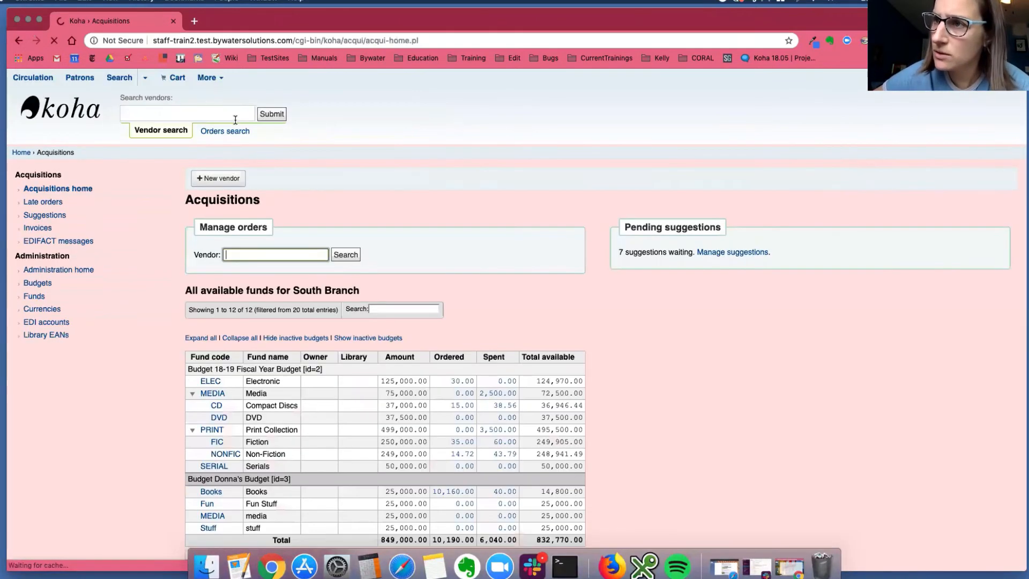
click(352, 257)
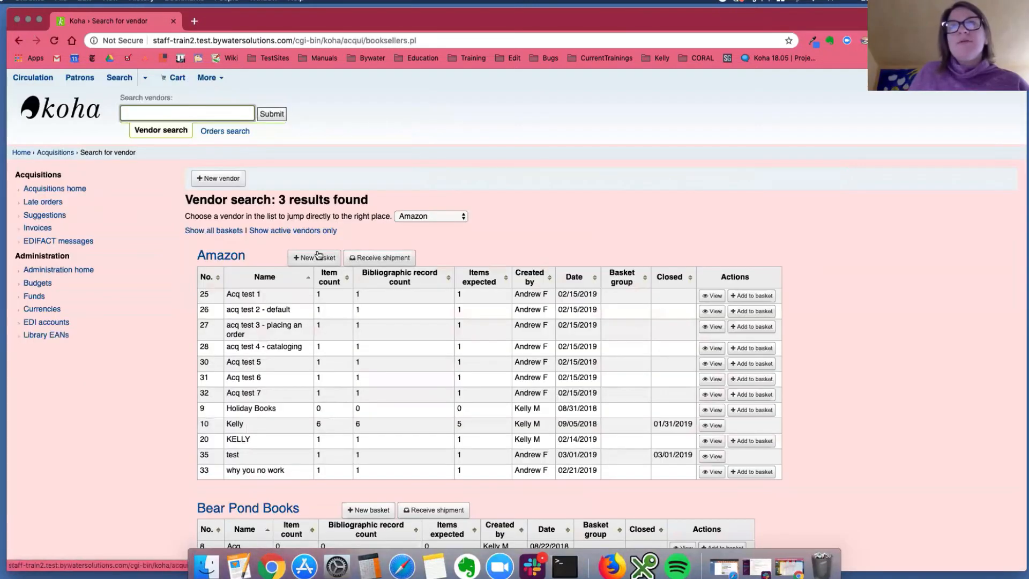
click(748, 297)
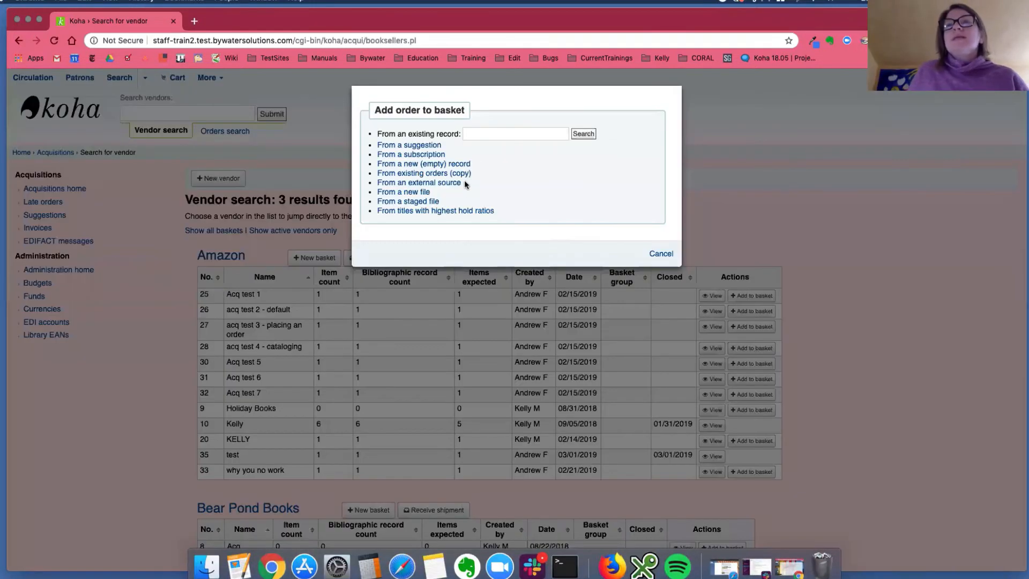
click(412, 184)
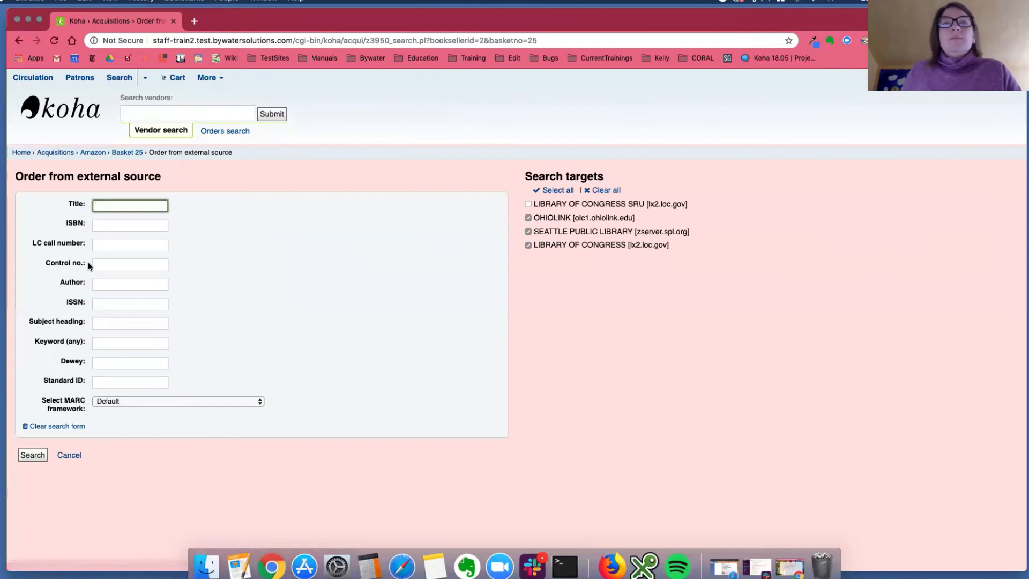
Search the preselected external targets for the title "Great Alone" and examine the Additional fields column of the results.
click(108, 207)
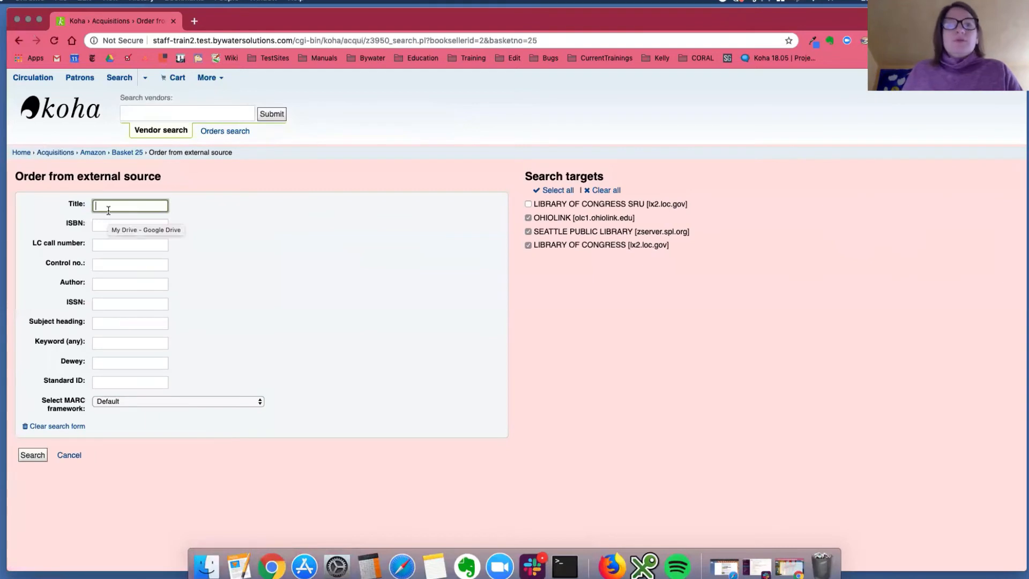
text(Great Alone)
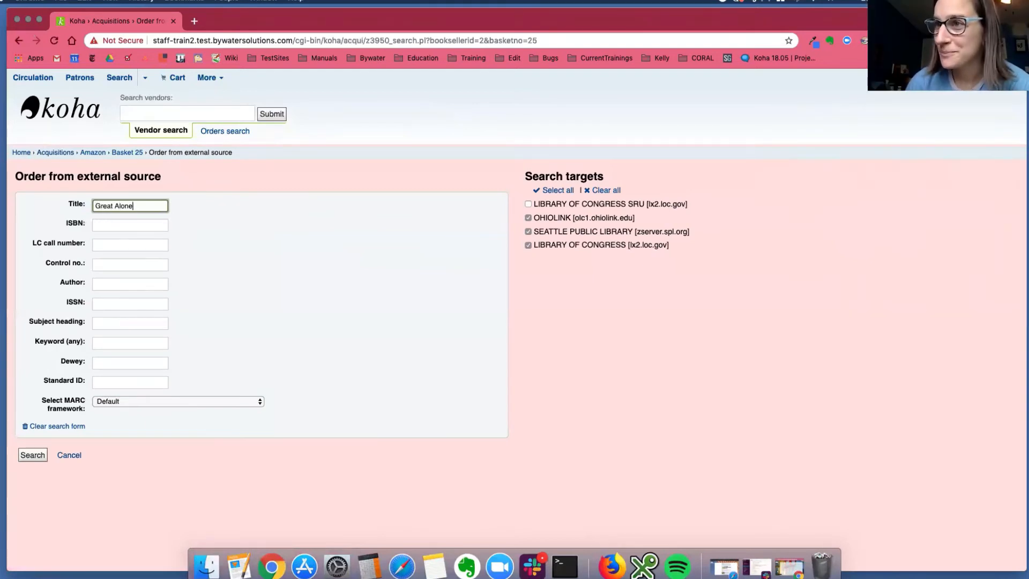
click(37, 455)
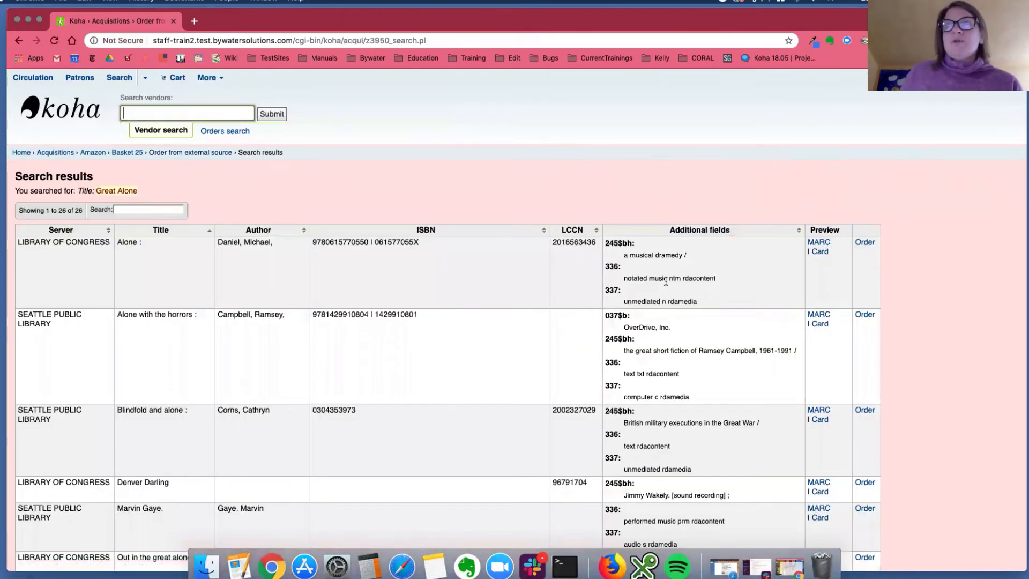
scroll(661, 302, down, 5)
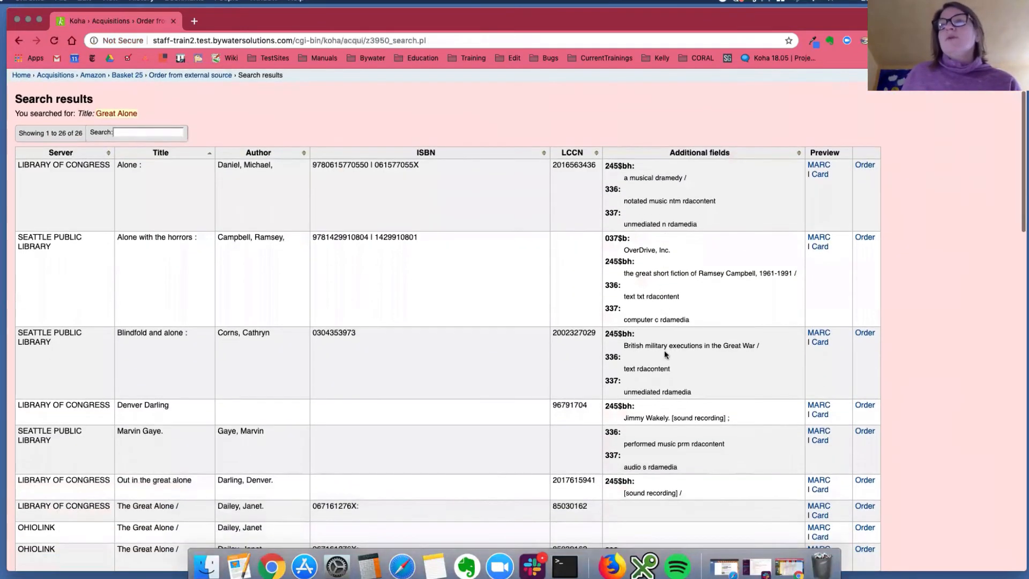
scroll(667, 352, up, 5)
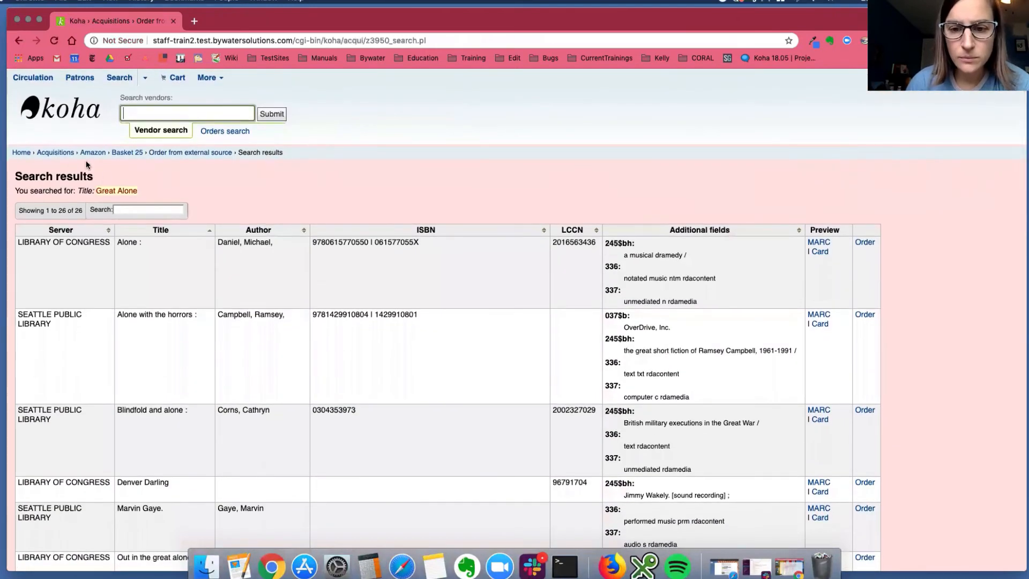
Return to the home page, open the Advanced editor from Cataloging, and bring up its advanced search form.
click(21, 153)
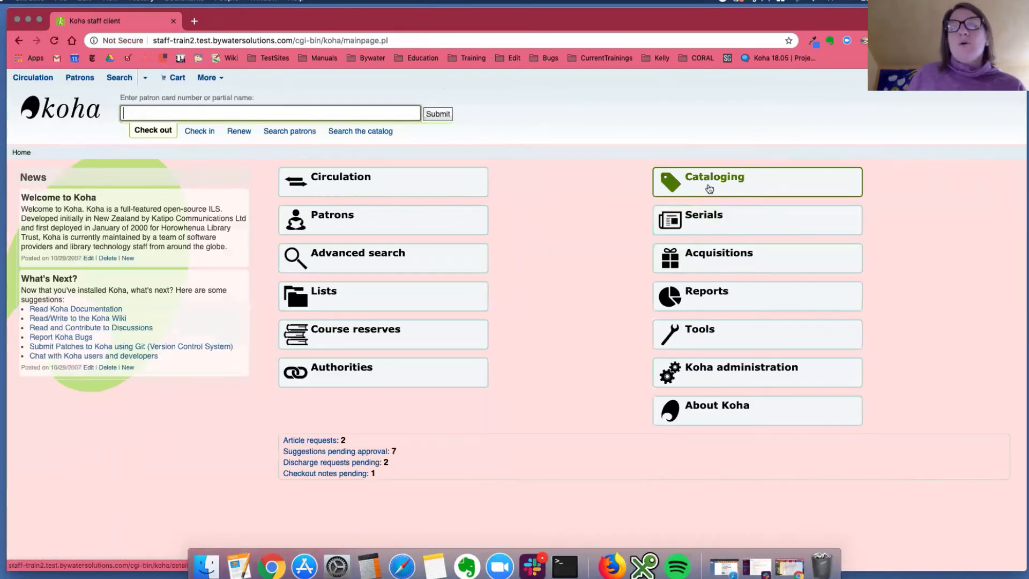
click(710, 188)
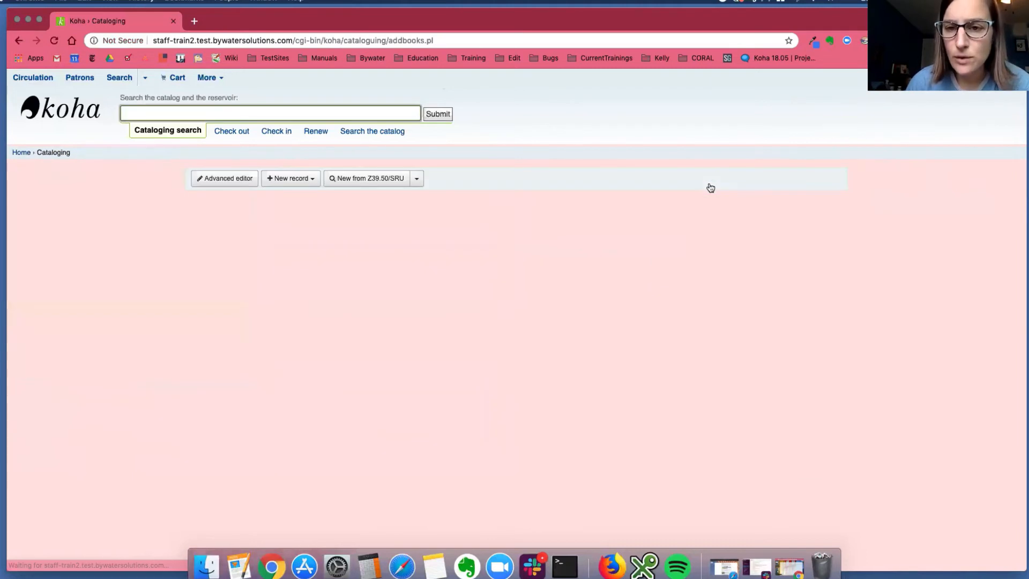
click(222, 182)
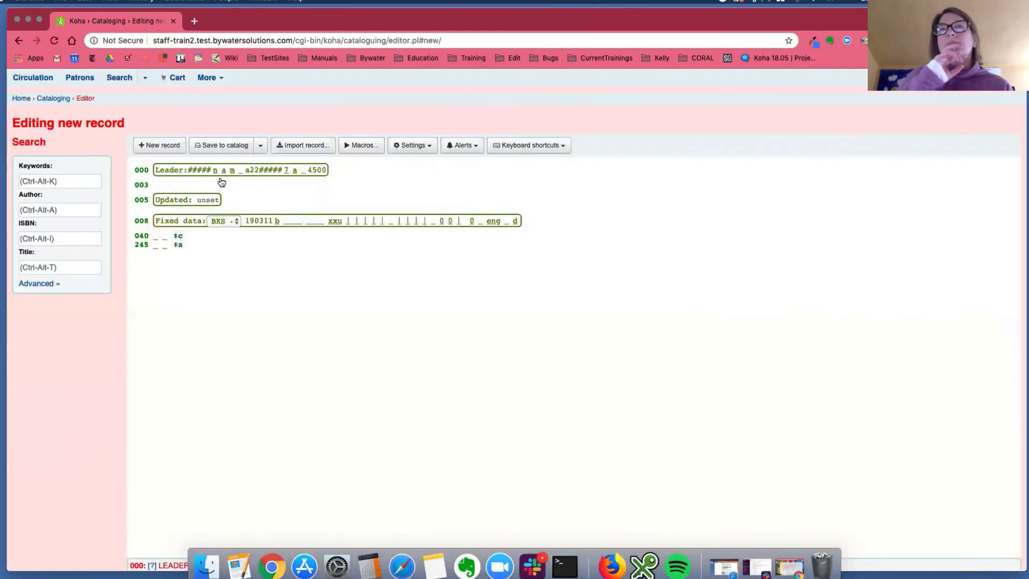
click(38, 285)
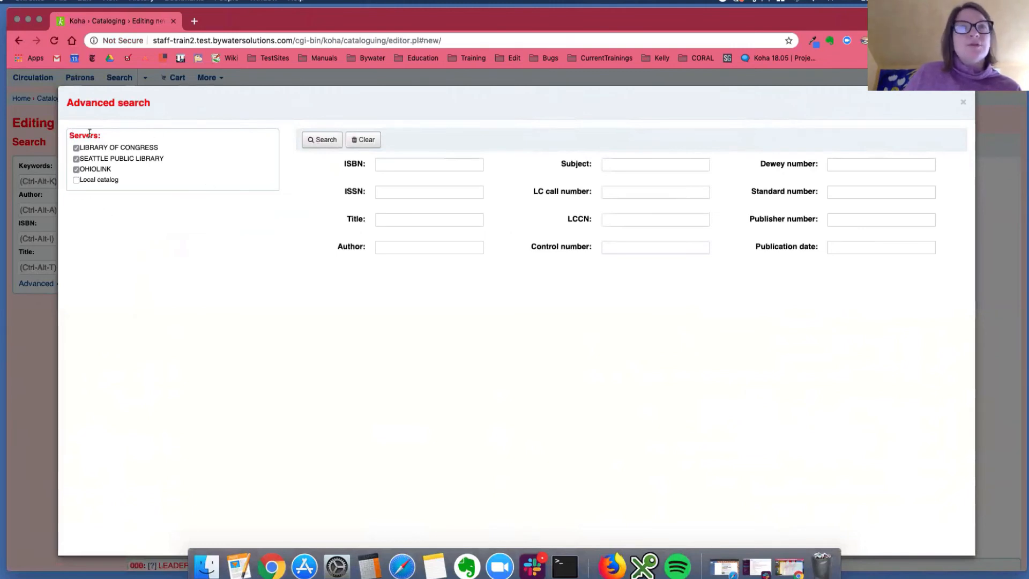
Run the editor's advanced search for the title "lost children archive" on the preselected servers.
click(402, 219)
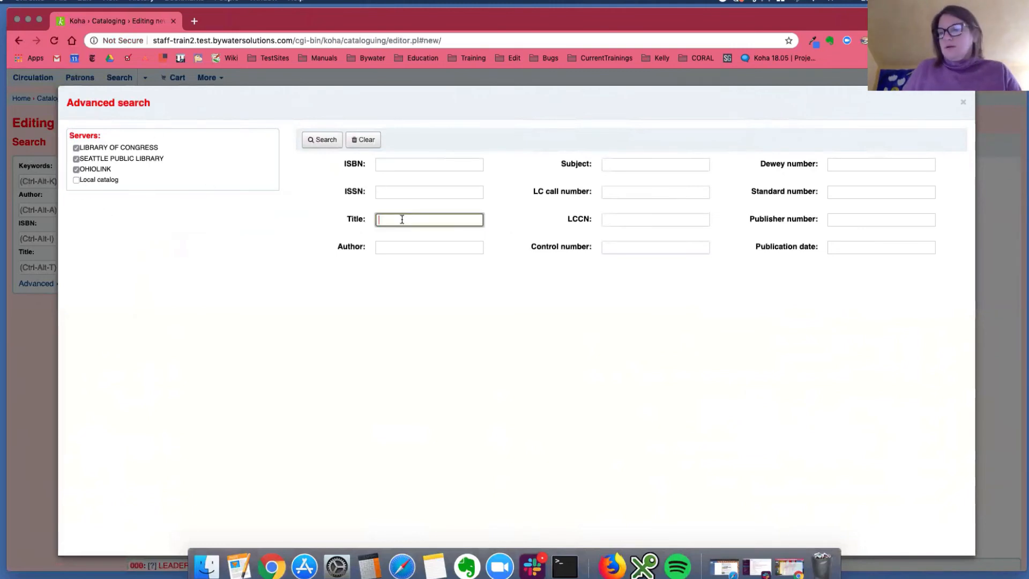
text(lost child)
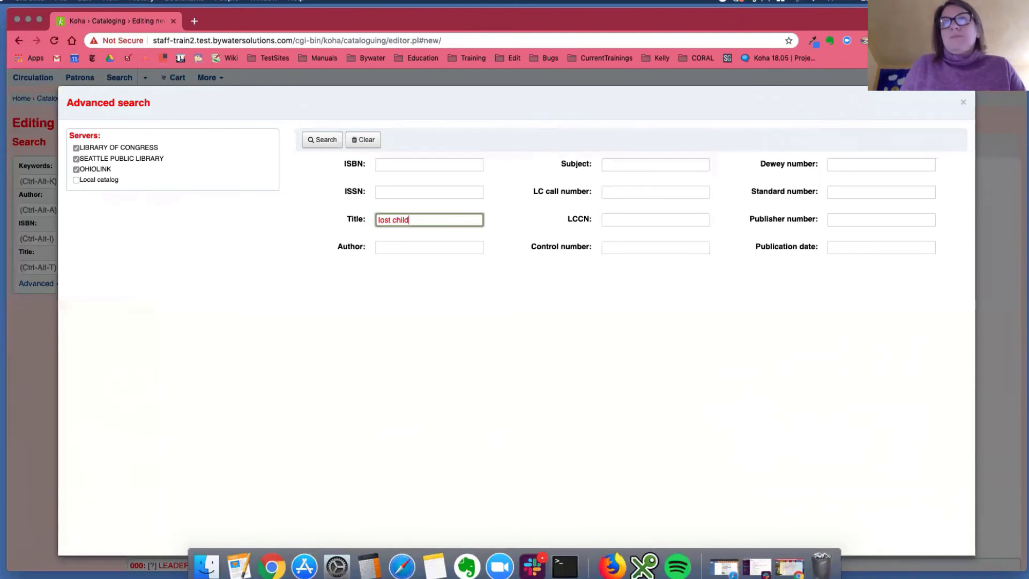
text(ren archive)
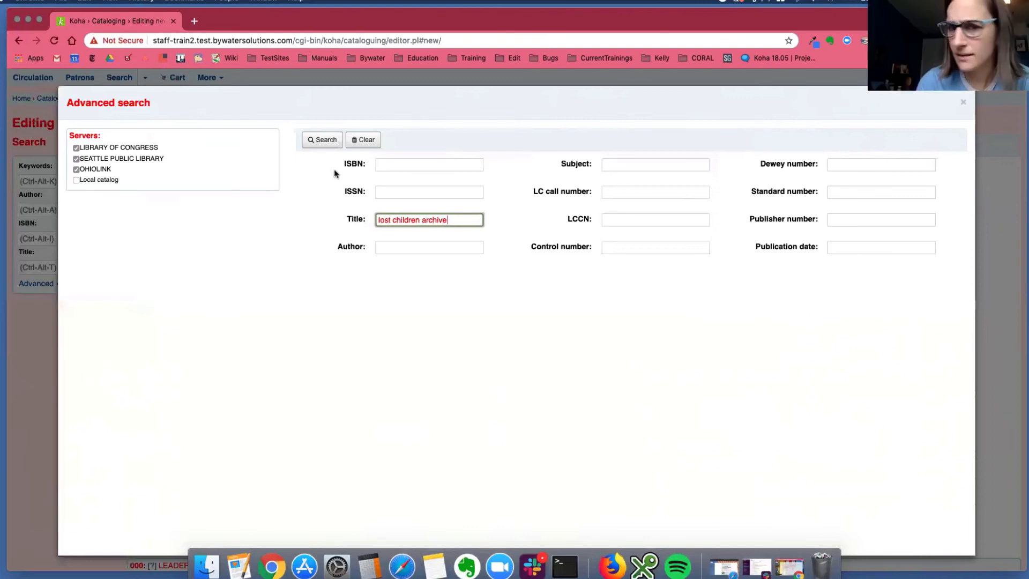
click(327, 143)
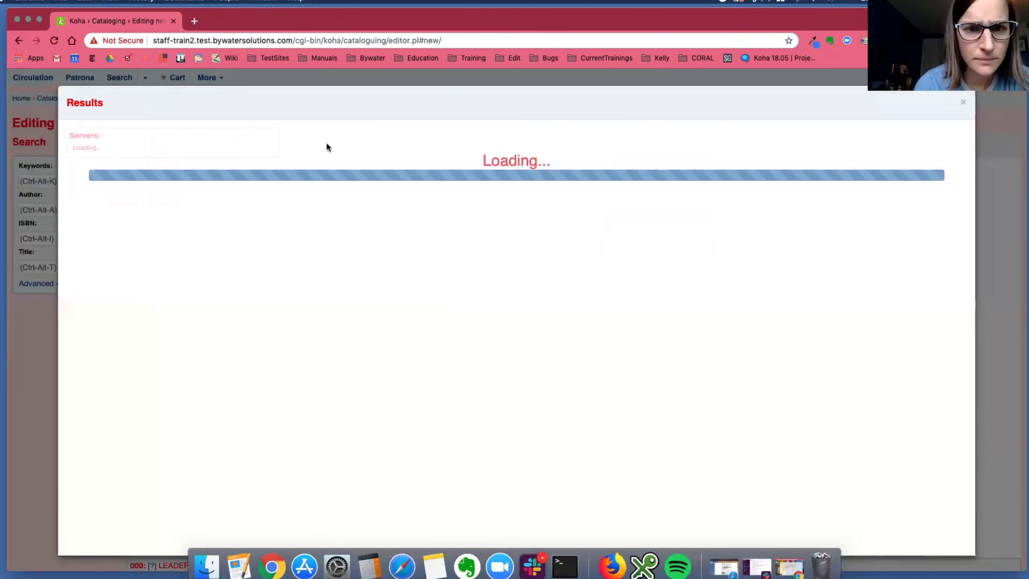